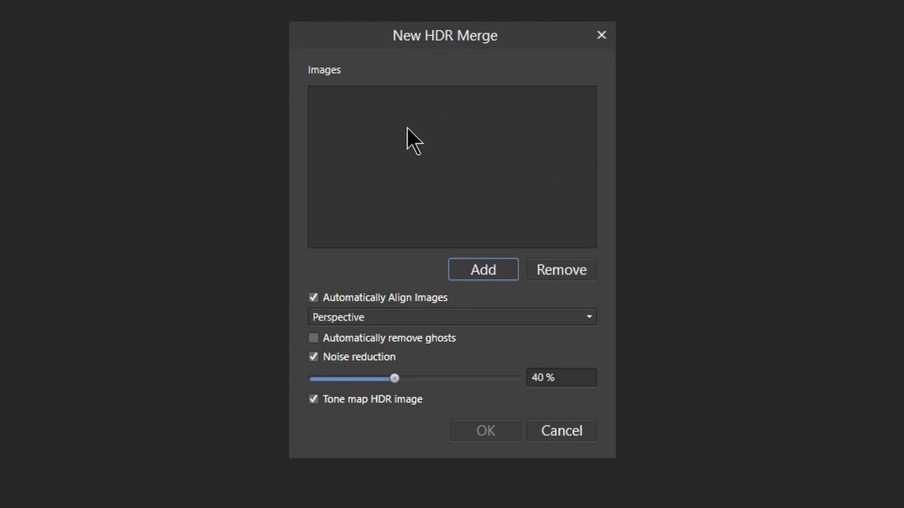
# Step: Add the six bracketed forest images, 20090509A-G02606.dng through 20090509A-G02611.dng, to the new HDR merge
pyautogui.click(483, 266)
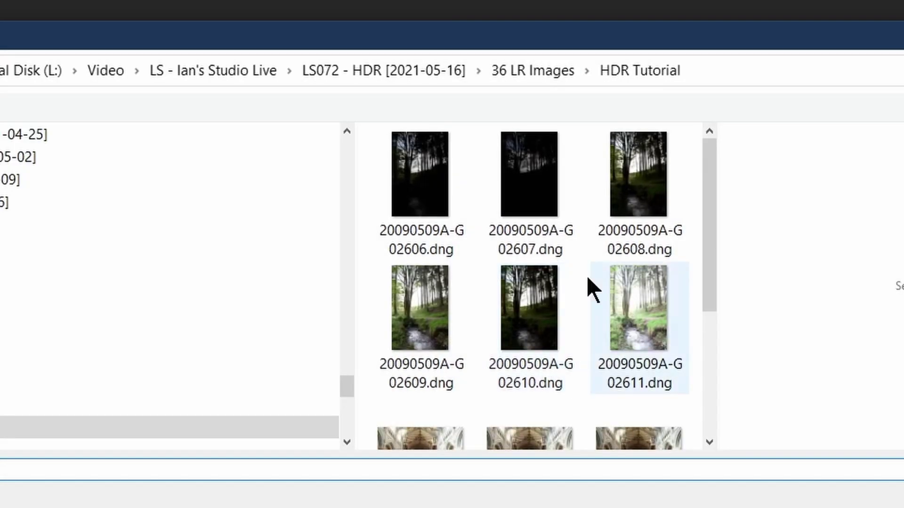
pyautogui.click(429, 172)
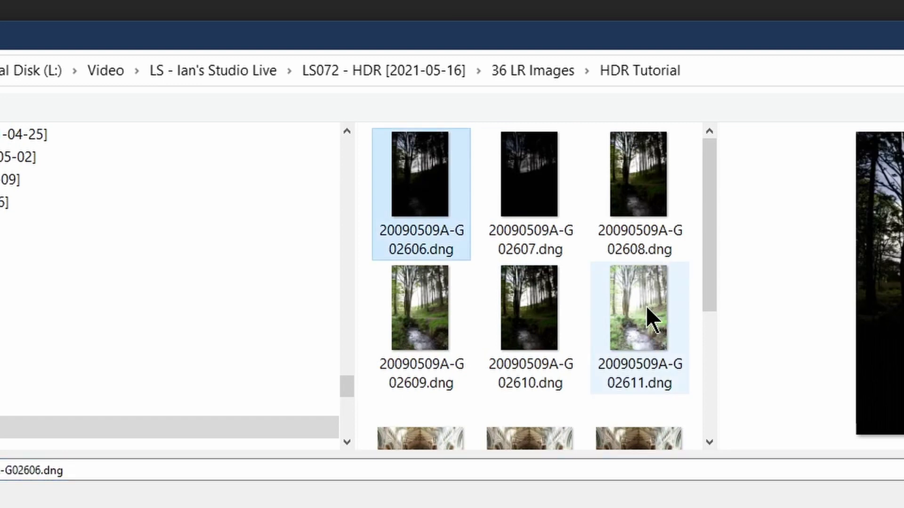
pyautogui.keyDown('shift'); pyautogui.click(645, 306); pyautogui.keyUp('shift')
pyautogui.press('Return')
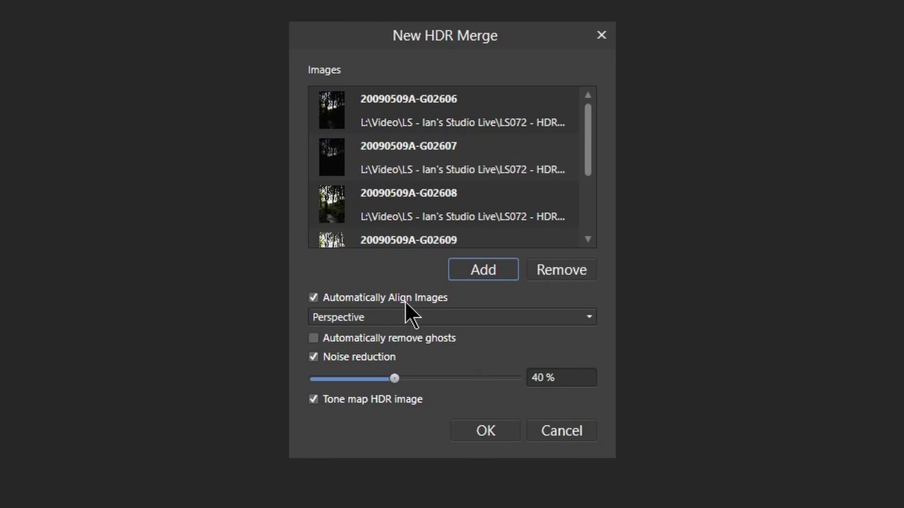
# Step: Run the HDR merge with Perspective alignment, automatic ghost removal enabled and a reduced noise reduction amount
pyautogui.click(410, 318)
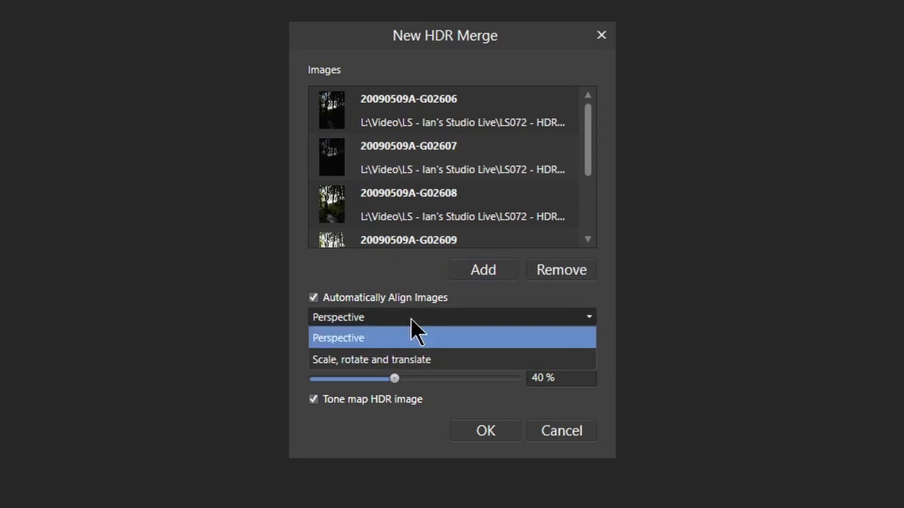
pyautogui.click(411, 318)
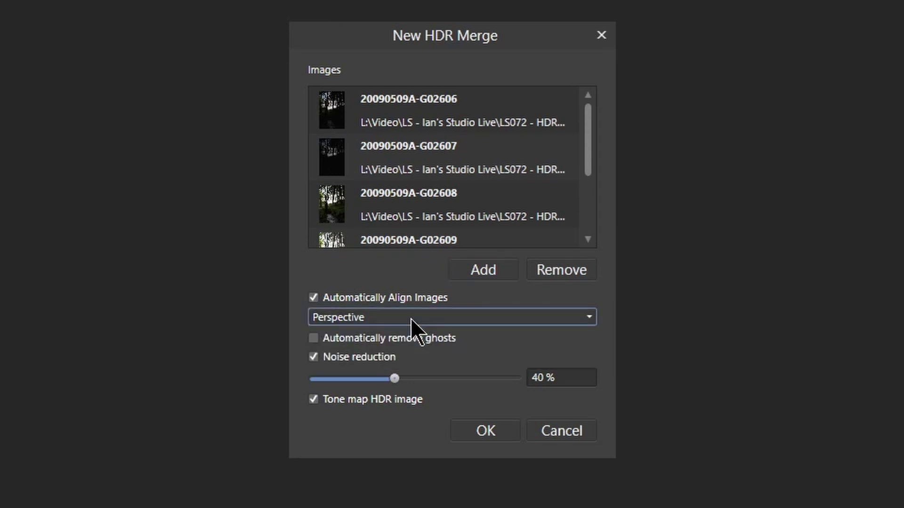
pyautogui.click(312, 337)
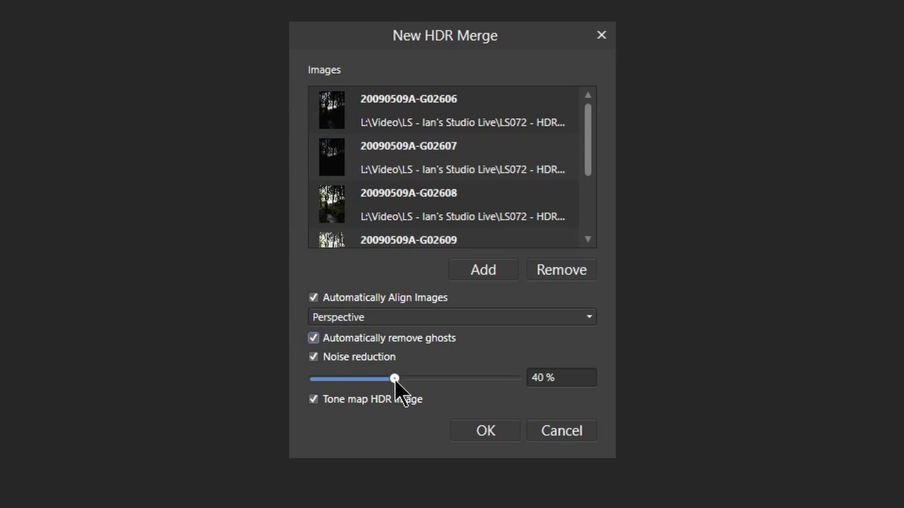
pyautogui.moveTo(394, 379); pyautogui.dragTo(354, 383)
pyautogui.click(485, 429)
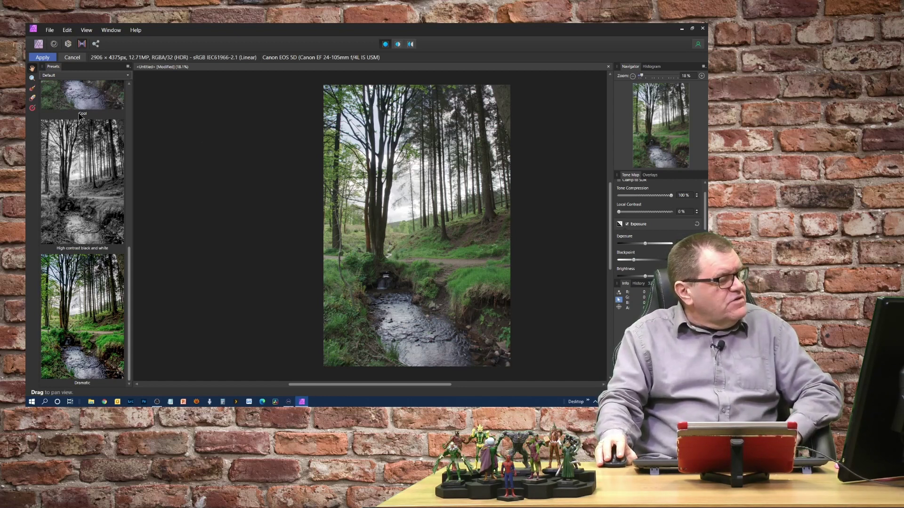
# Step: Compare the Dramatic and Natural presets from the Default category on the merged image
pyautogui.click(85, 333)
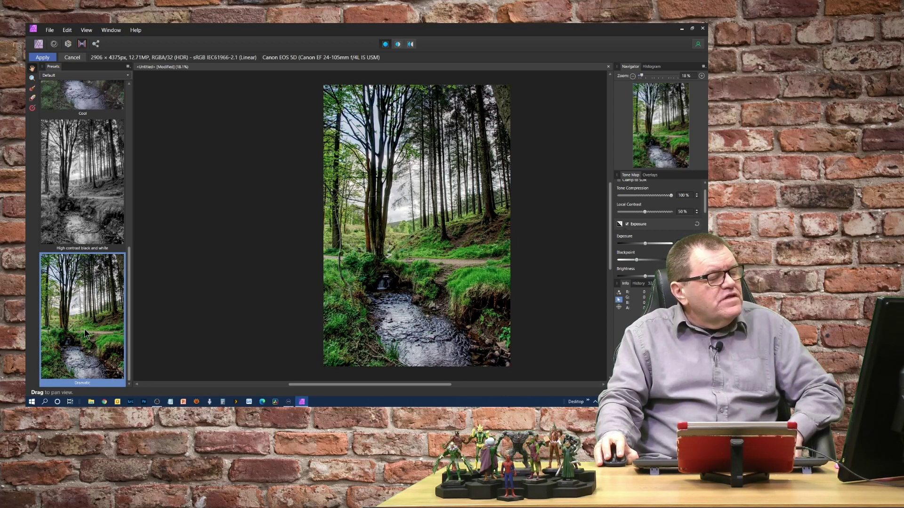
pyautogui.scroll(2, 87, 250)
pyautogui.scroll(-2, 86, 241)
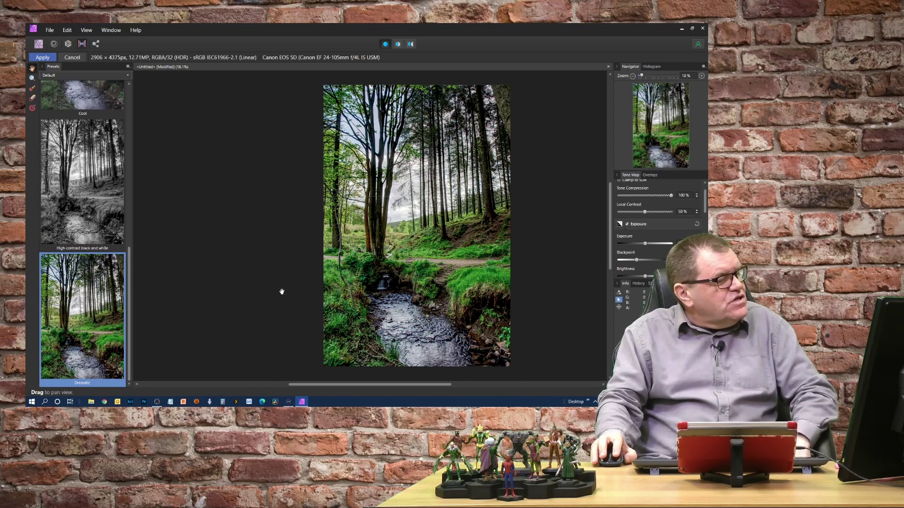
pyautogui.scroll(1, 88, 254)
pyautogui.scroll(6, 88, 257)
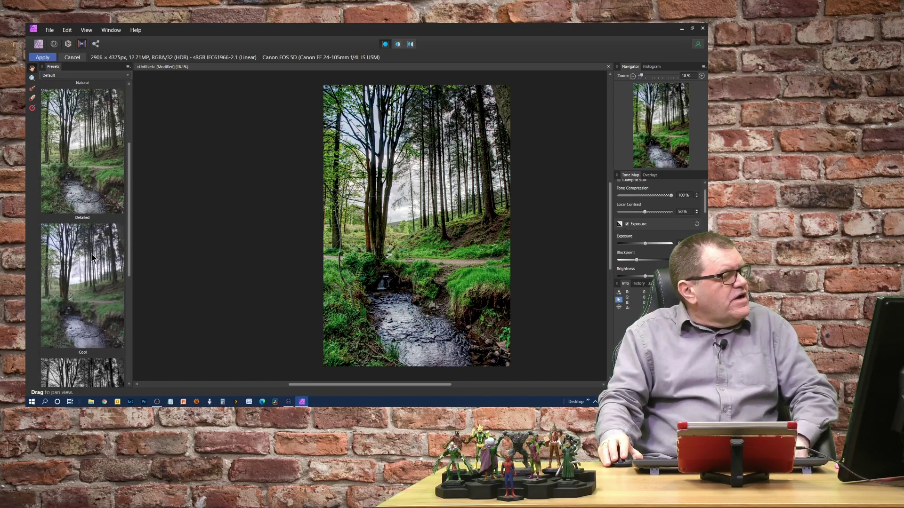
pyautogui.scroll(1, 100, 261)
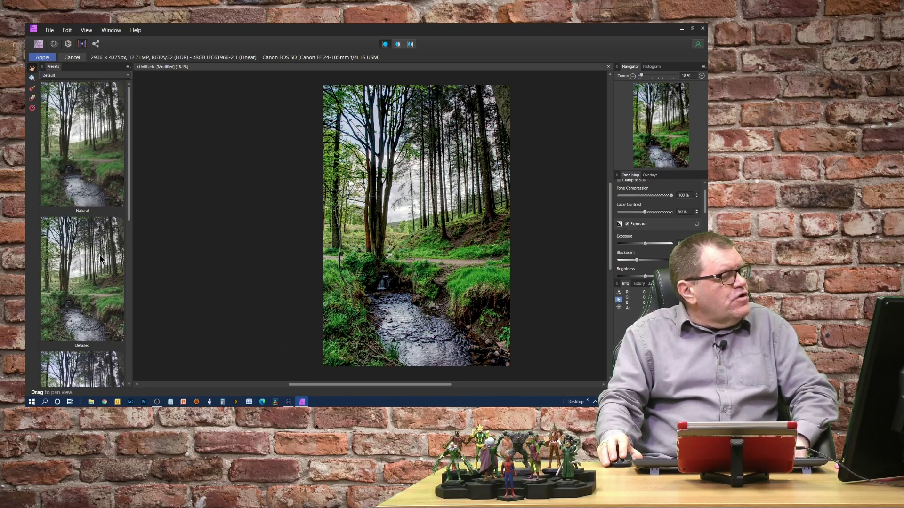
pyautogui.click(90, 159)
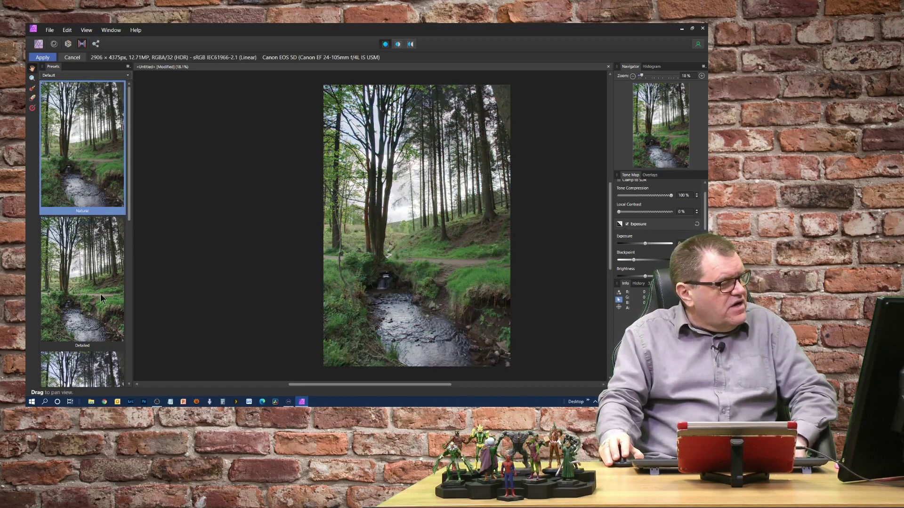
pyautogui.scroll(-5, 89, 295)
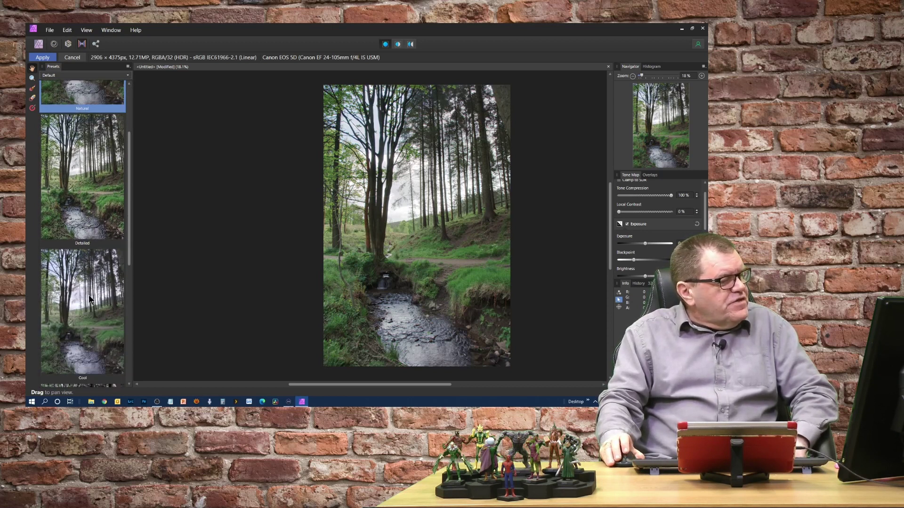
pyautogui.click(92, 323)
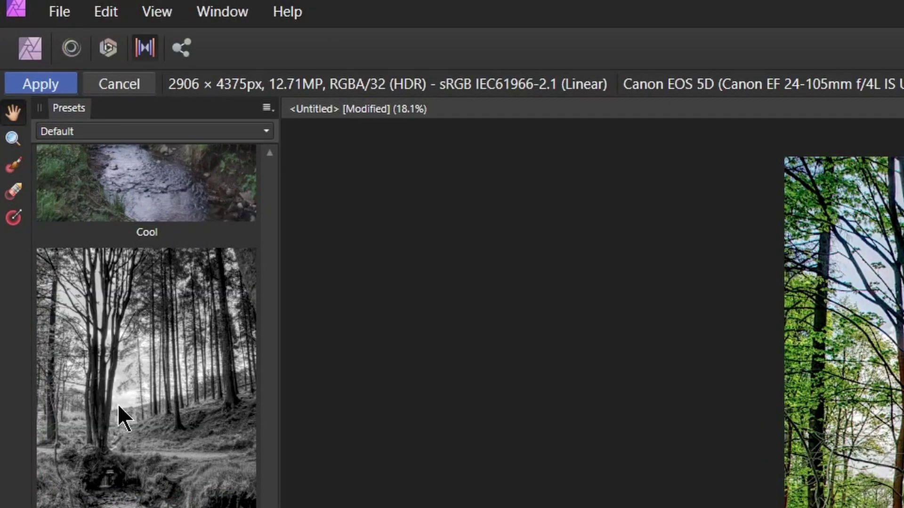
# Step: Look through the Extreme and Crazy preset categories and apply the My Eyes See In HDR preset
pyautogui.click(145, 131)
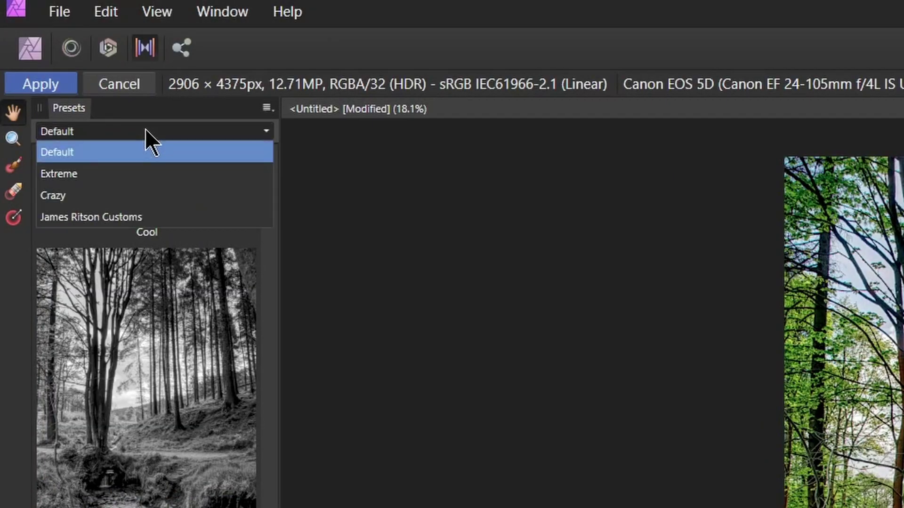
pyautogui.click(153, 182)
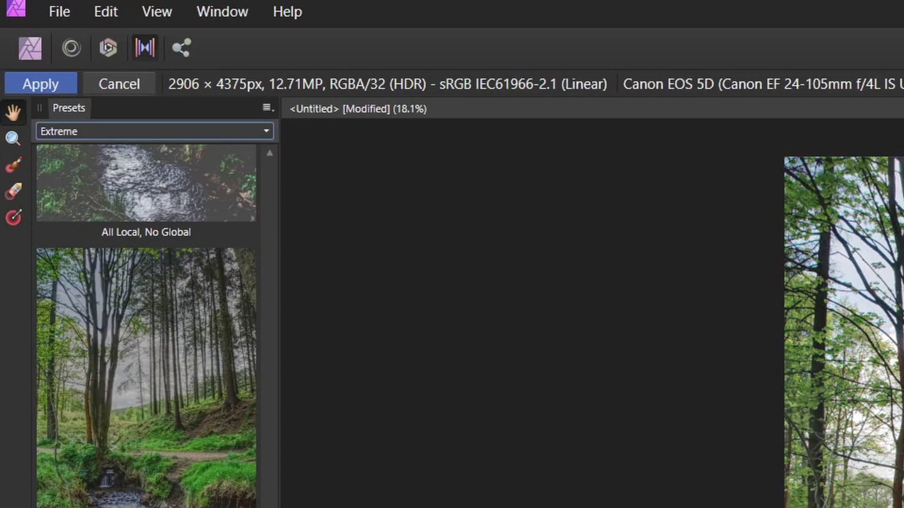
pyautogui.scroll(-5, 146, 329)
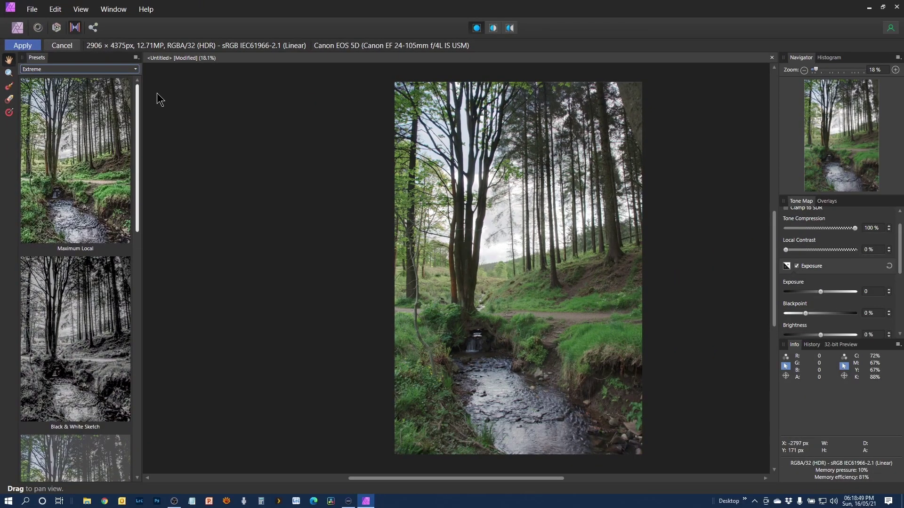
pyautogui.click(89, 69)
pyautogui.click(82, 102)
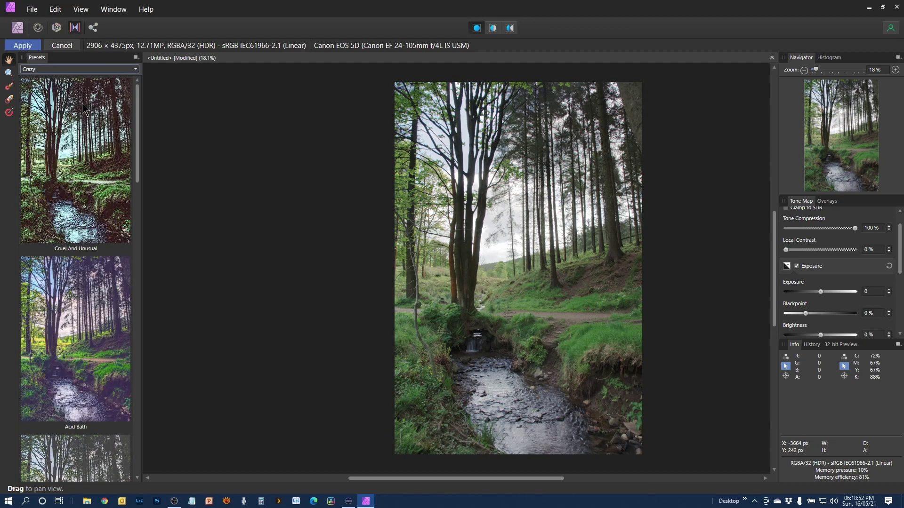
pyautogui.moveTo(139, 171); pyautogui.dragTo(157, 277)
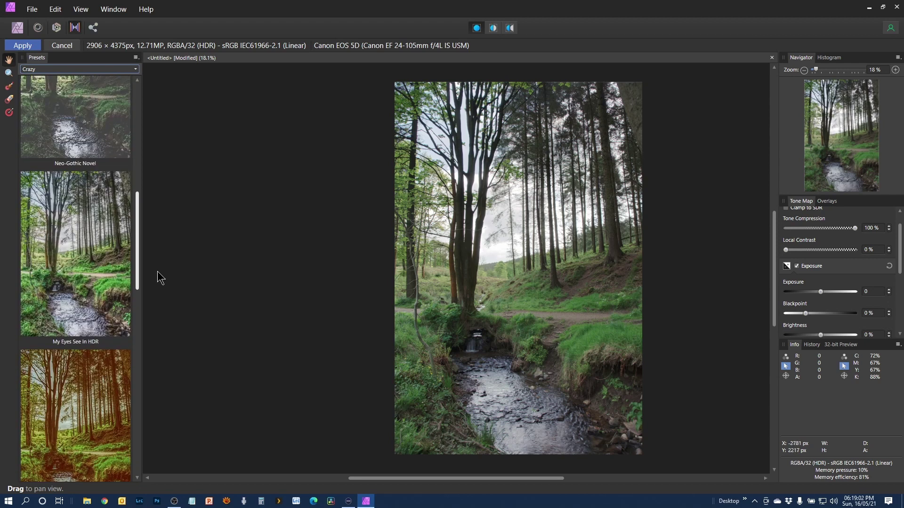
pyautogui.click(85, 265)
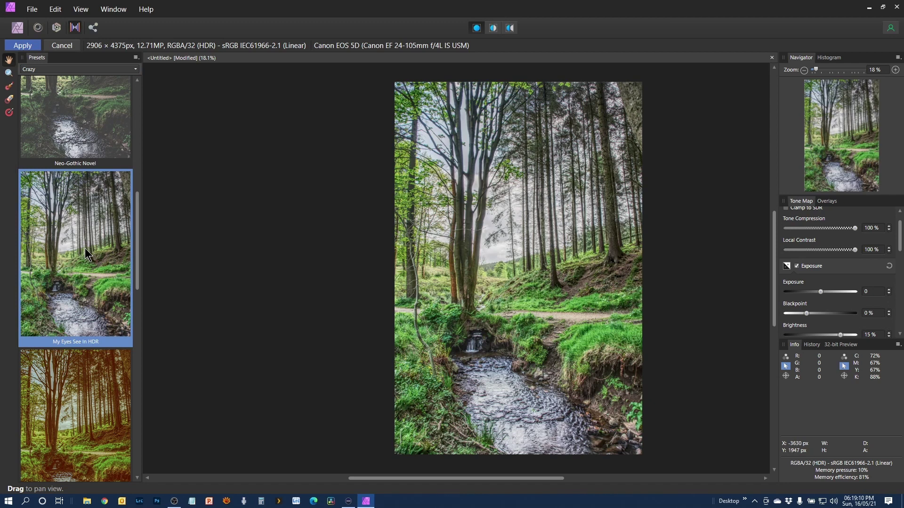
# Step: Try the Summer Glow preset from the custom presets category on the merged image
pyautogui.click(76, 69)
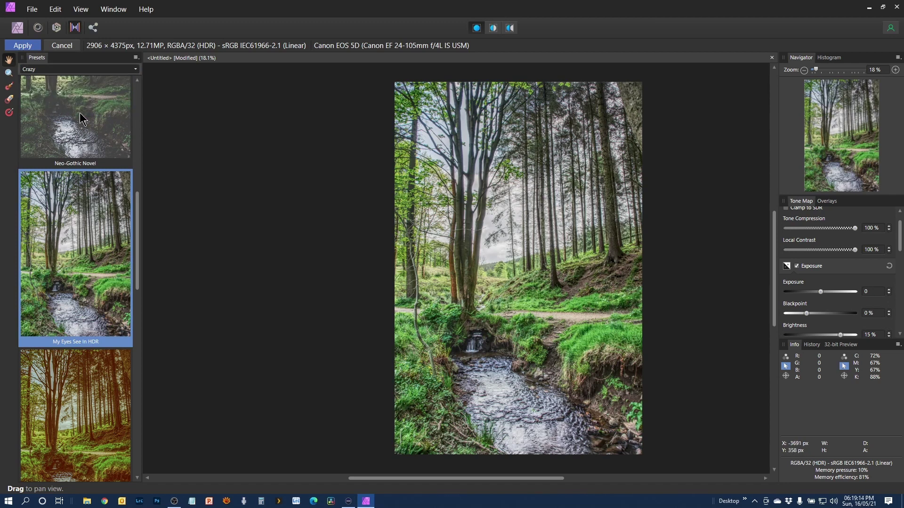
pyautogui.click(80, 112)
pyautogui.moveTo(135, 168); pyautogui.dragTo(156, 317)
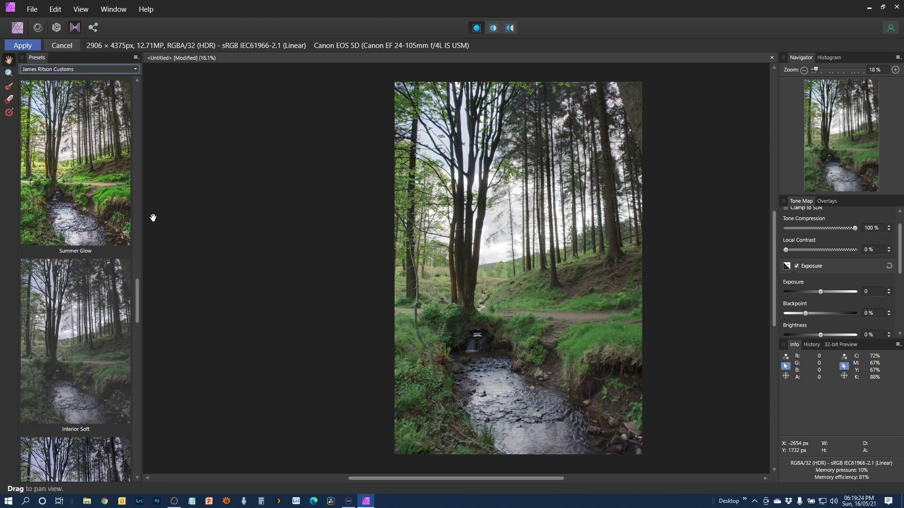
pyautogui.click(98, 186)
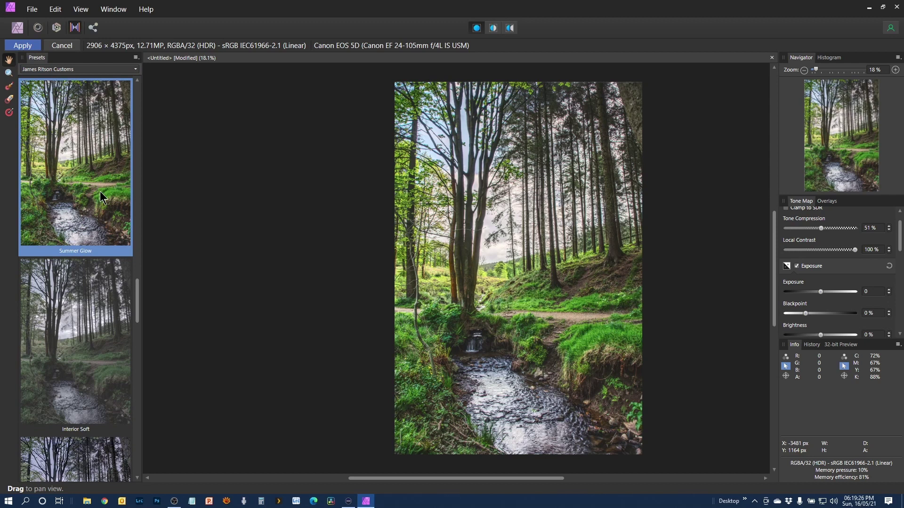
pyautogui.moveTo(138, 304); pyautogui.dragTo(155, 127)
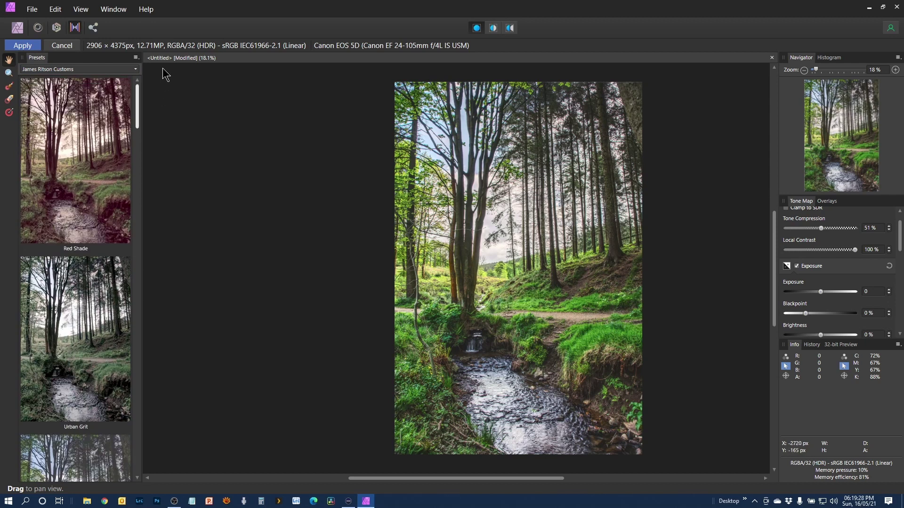
# Step: Return to the Default preset category and apply the Dramatic preset to the merged image
pyautogui.click(80, 70)
pyautogui.click(70, 80)
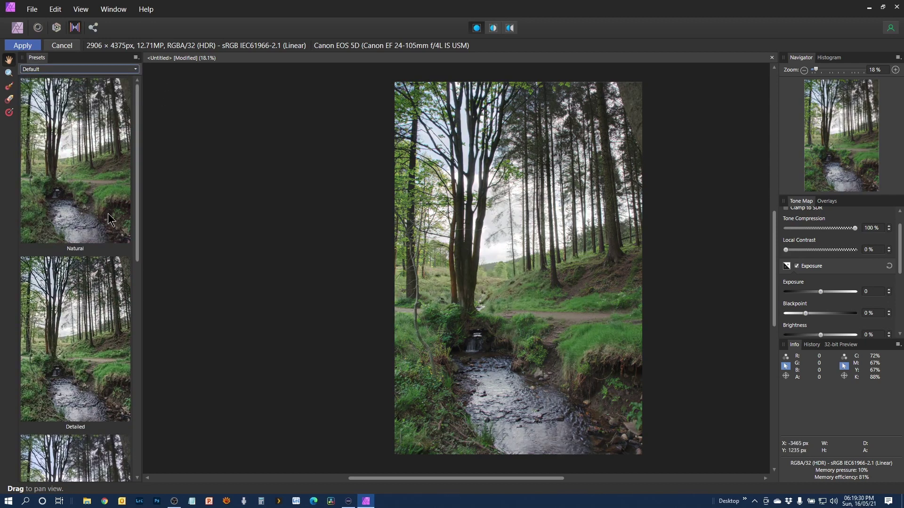
pyautogui.moveTo(139, 217); pyautogui.dragTo(163, 490)
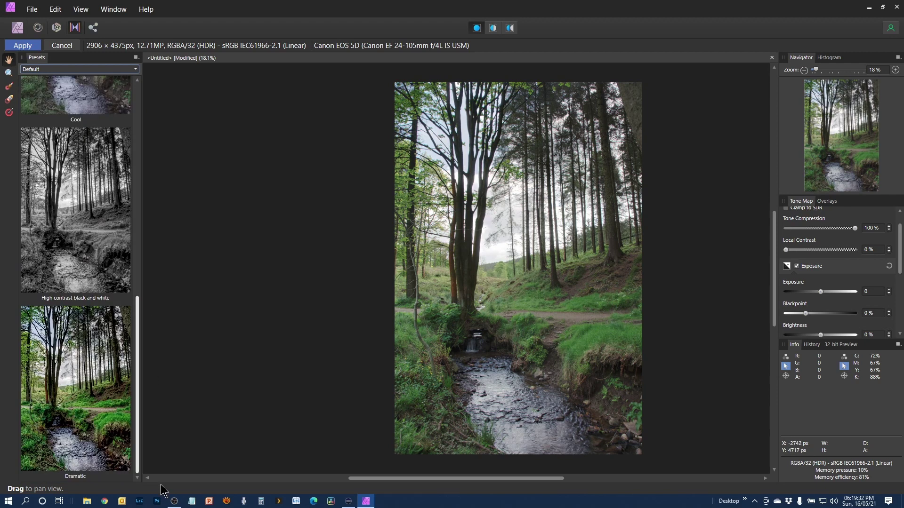
pyautogui.click(80, 419)
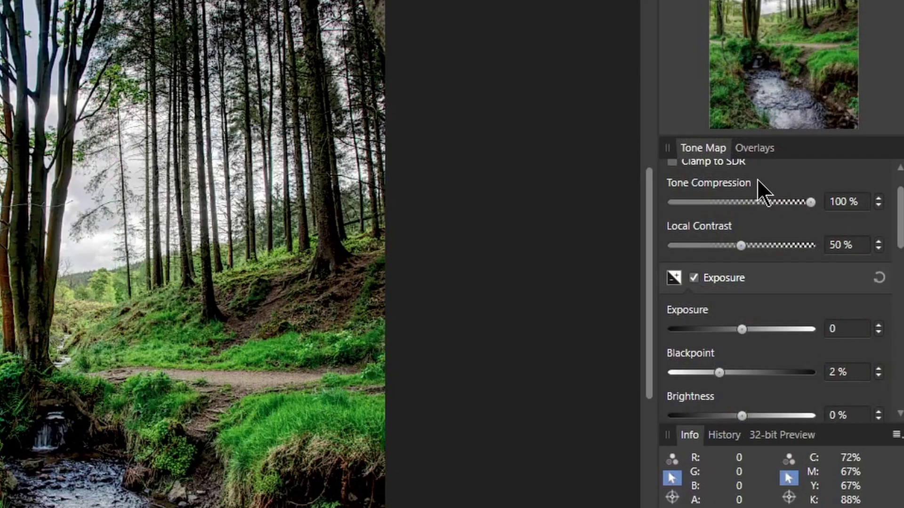
# Step: Try Tone Compression at 0% and return it to 100%, and set Local Contrast to 54%
pyautogui.scroll(2, 796, 237)
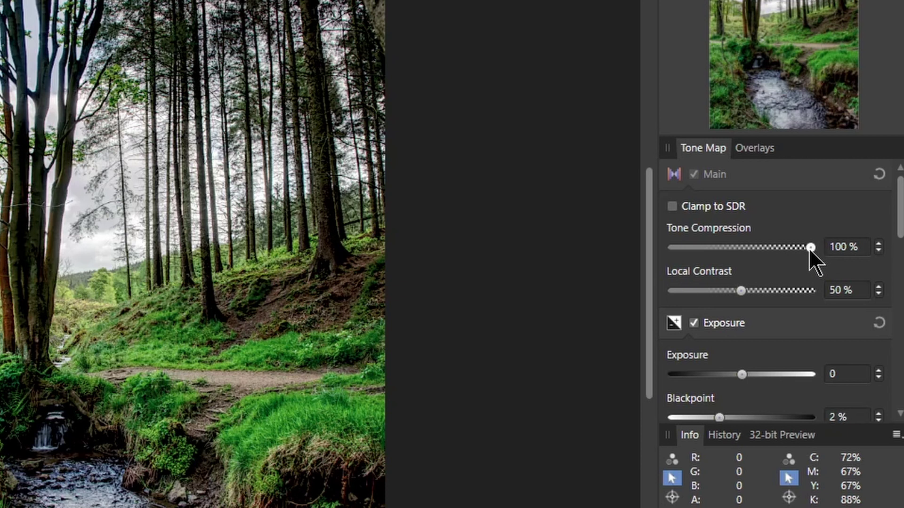
pyautogui.moveTo(808, 244); pyautogui.dragTo(671, 263)
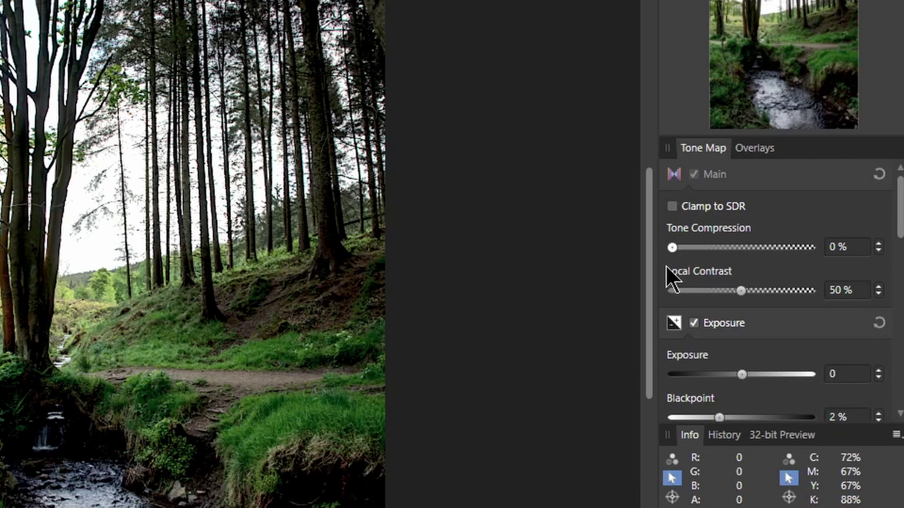
pyautogui.moveTo(672, 248); pyautogui.dragTo(876, 237)
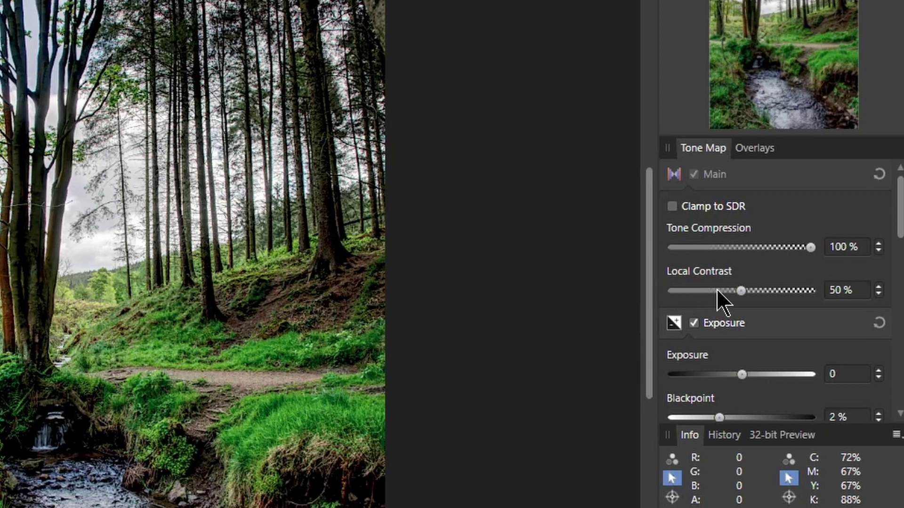
pyautogui.moveTo(741, 289); pyautogui.dragTo(759, 313)
pyautogui.moveTo(755, 313); pyautogui.dragTo(747, 311)
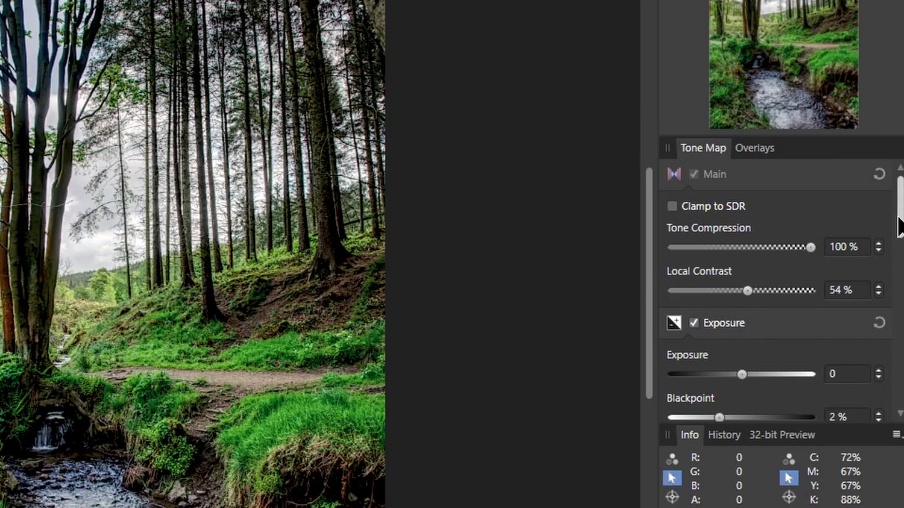
# Step: Set the tone map's Exposure to 0.122 and its Blackpoint to 0%
pyautogui.scroll(-3, 800, 301)
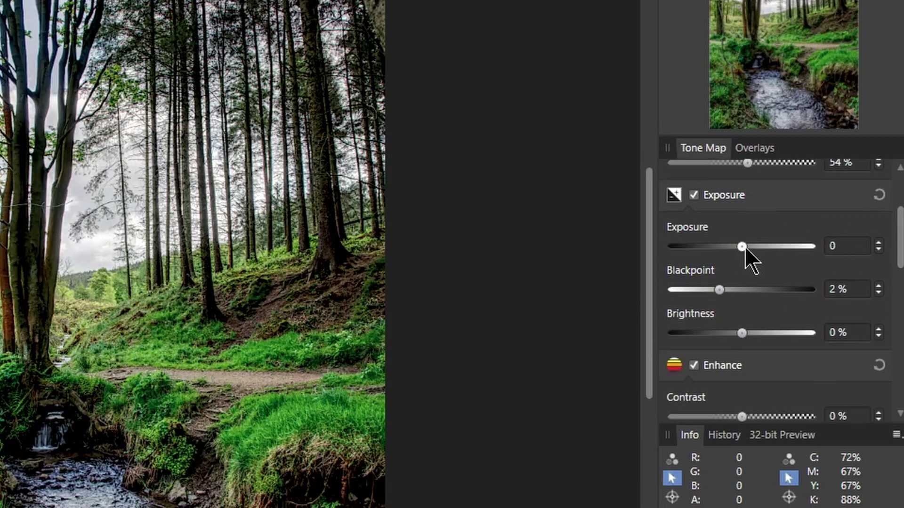
pyautogui.moveTo(742, 245); pyautogui.dragTo(754, 245)
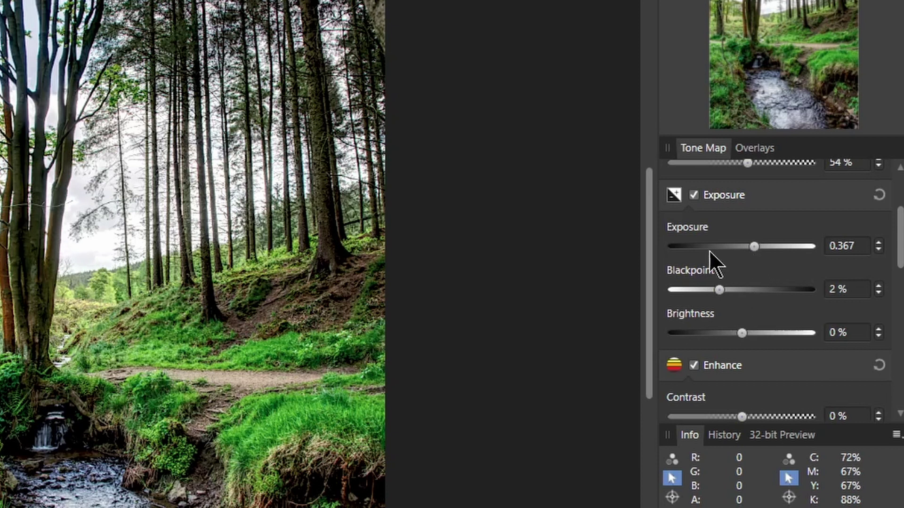
pyautogui.moveTo(755, 247); pyautogui.dragTo(746, 247)
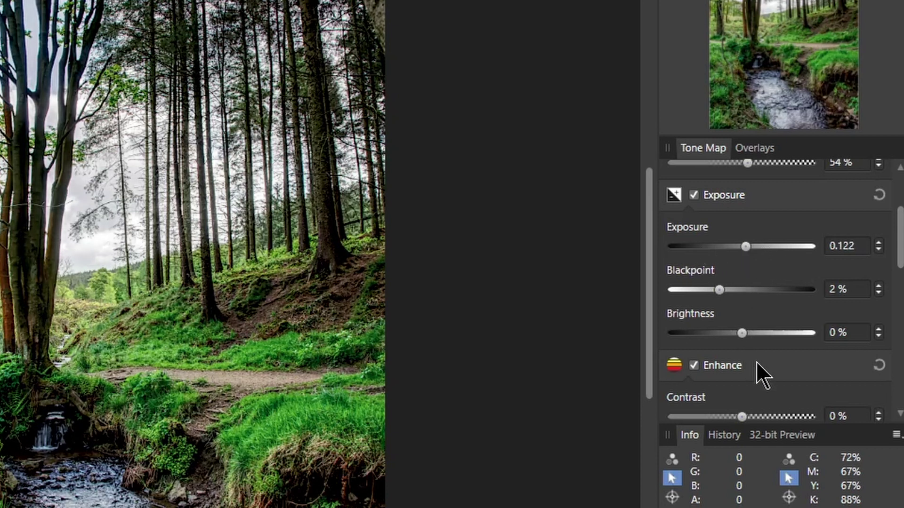
pyautogui.moveTo(719, 289); pyautogui.dragTo(713, 311)
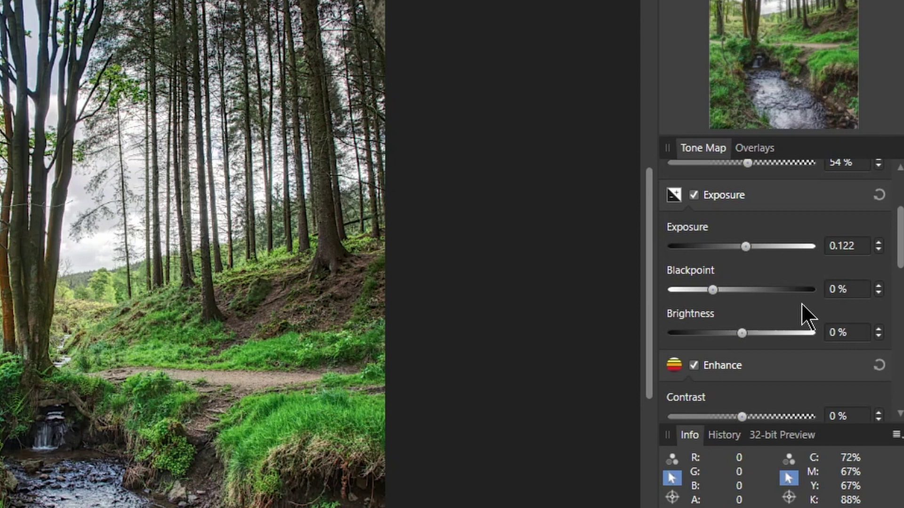
# Step: Try raising the tone map's Brightness, and lower it to about -12%
pyautogui.moveTo(742, 332); pyautogui.dragTo(782, 332)
pyautogui.moveTo(838, 297); pyautogui.dragTo(808, 309)
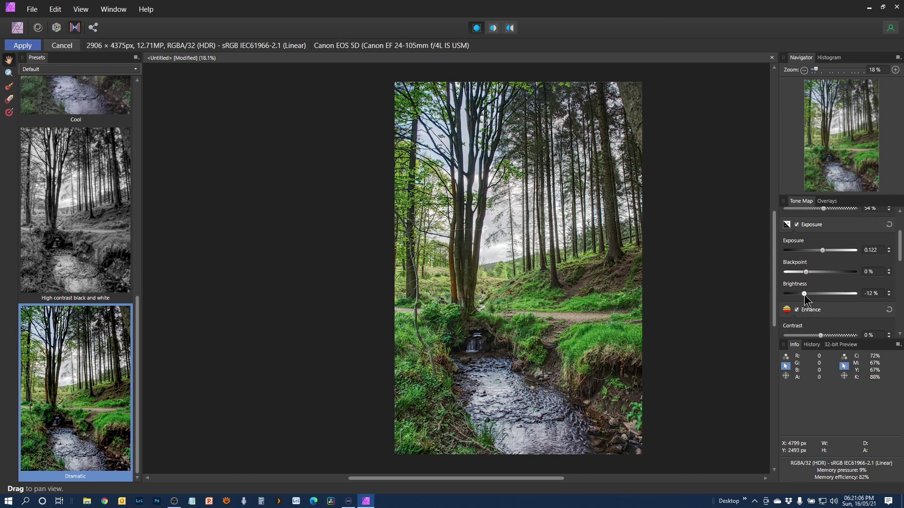
pyautogui.moveTo(809, 300); pyautogui.dragTo(807, 299)
# Step: Try the Enhance section's Contrast at -50% and return it to 0%
pyautogui.moveTo(900, 256); pyautogui.dragTo(901, 277)
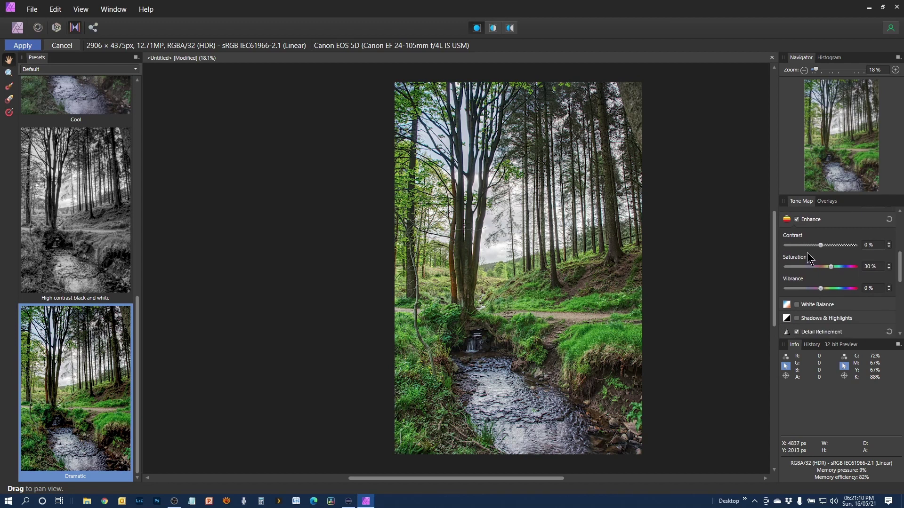
pyautogui.moveTo(820, 244); pyautogui.dragTo(781, 258)
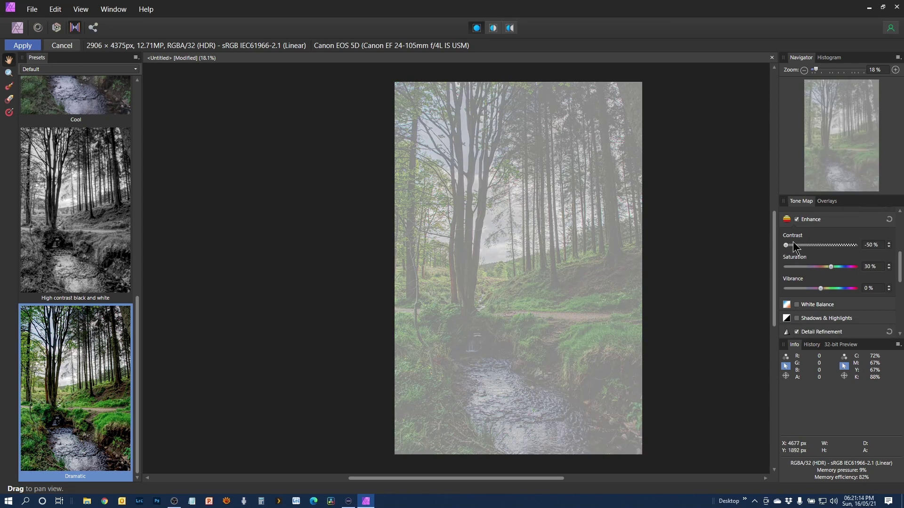
pyautogui.moveTo(785, 246); pyautogui.dragTo(818, 249)
pyautogui.doubleClick(816, 245)
# Step: Raise the Enhance section's Saturation to 44% and its Vibrance to 25%
pyautogui.moveTo(832, 267); pyautogui.dragTo(842, 266)
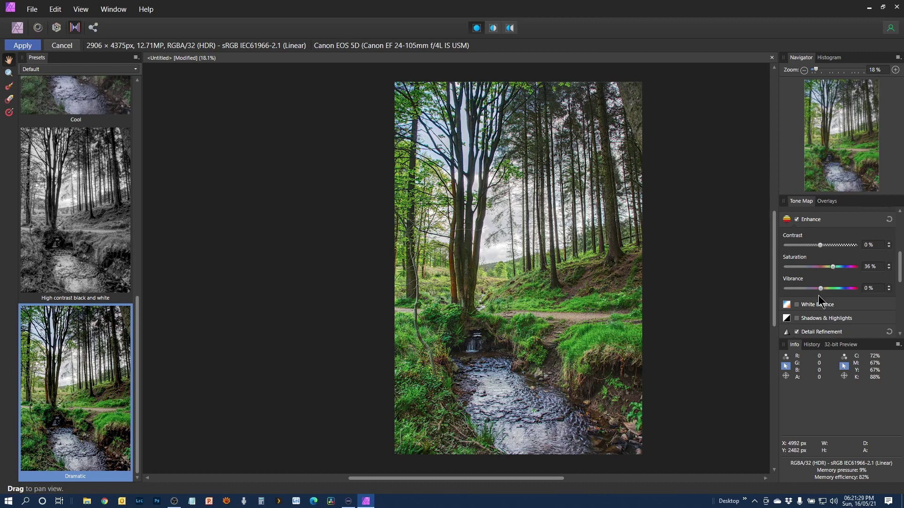
pyautogui.moveTo(821, 288); pyautogui.dragTo(837, 288)
# Step: Enable the White Balance adjustment and warm the image by setting Temperature to 10%
pyautogui.moveTo(899, 266); pyautogui.dragTo(899, 278)
pyautogui.click(797, 248)
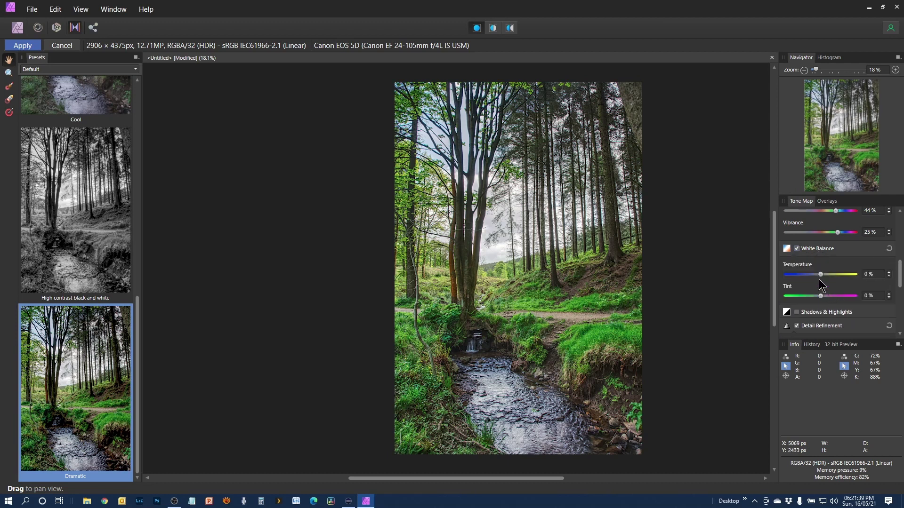
pyautogui.moveTo(821, 274); pyautogui.dragTo(824, 274)
pyautogui.moveTo(828, 274); pyautogui.dragTo(824, 274)
# Step: Enable the Shadows & Highlights adjustment and set Shadows to 33% and Highlights to -7%
pyautogui.scroll(-2, 898, 285)
pyautogui.click(811, 257)
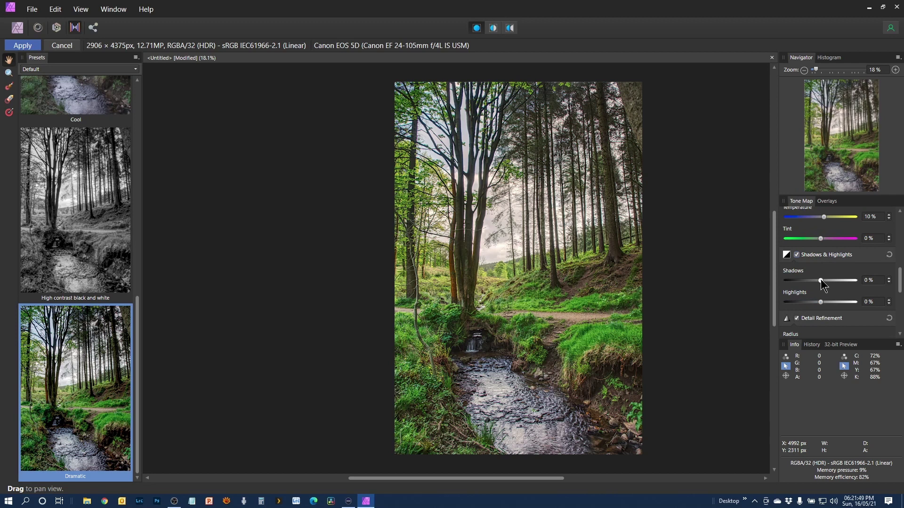
pyautogui.moveTo(821, 280)
pyautogui.mouseDown()
pyautogui.moveTo(857, 281)
pyautogui.moveTo(836, 285)
pyautogui.mouseUp()
pyautogui.moveTo(900, 281); pyautogui.dragTo(901, 295)
pyautogui.moveTo(822, 246); pyautogui.dragTo(819, 256)
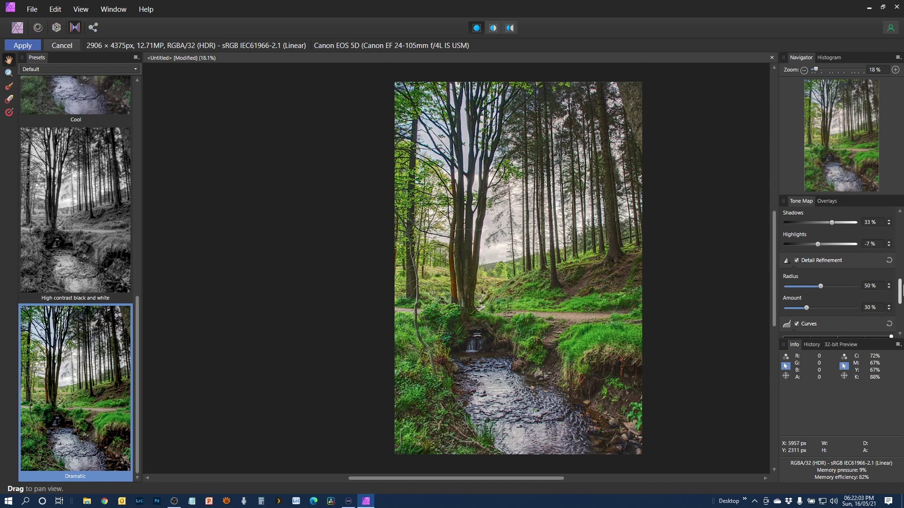
# Step: Shape the tone map's curve with three points, lifting midtones and highlights while holding the shadows near the diagonal, and apply the tone mapping
pyautogui.scroll(-5, 899, 292)
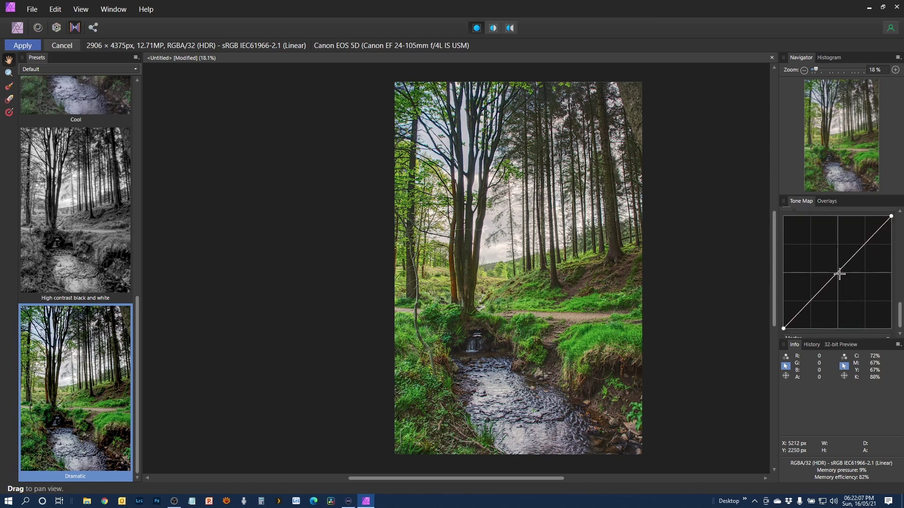
pyautogui.click(837, 274)
pyautogui.moveTo(837, 274); pyautogui.dragTo(831, 269)
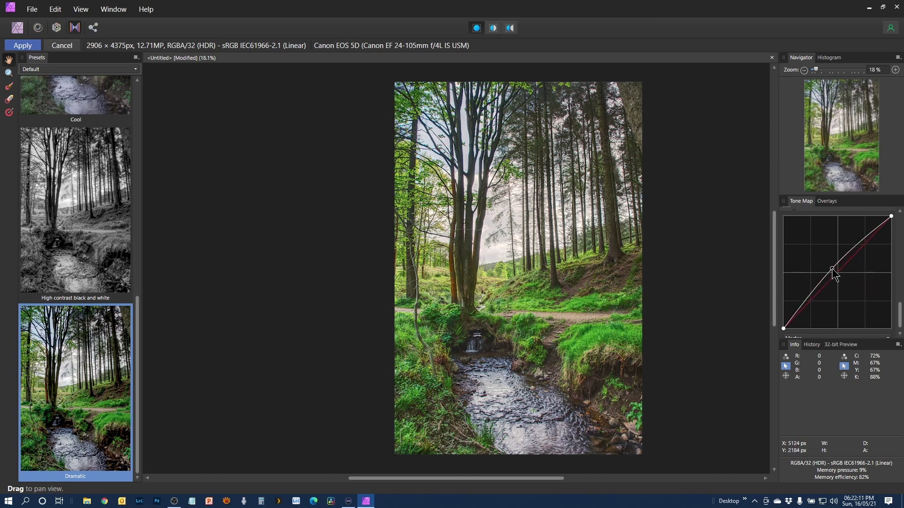
pyautogui.click(807, 302)
pyautogui.moveTo(807, 304); pyautogui.dragTo(806, 303)
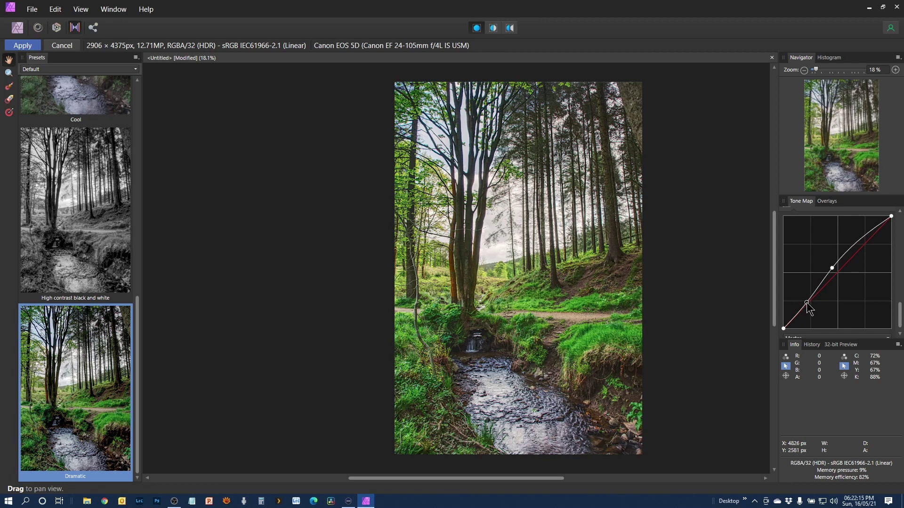
pyautogui.moveTo(859, 242); pyautogui.dragTo(858, 239)
pyautogui.click(25, 46)
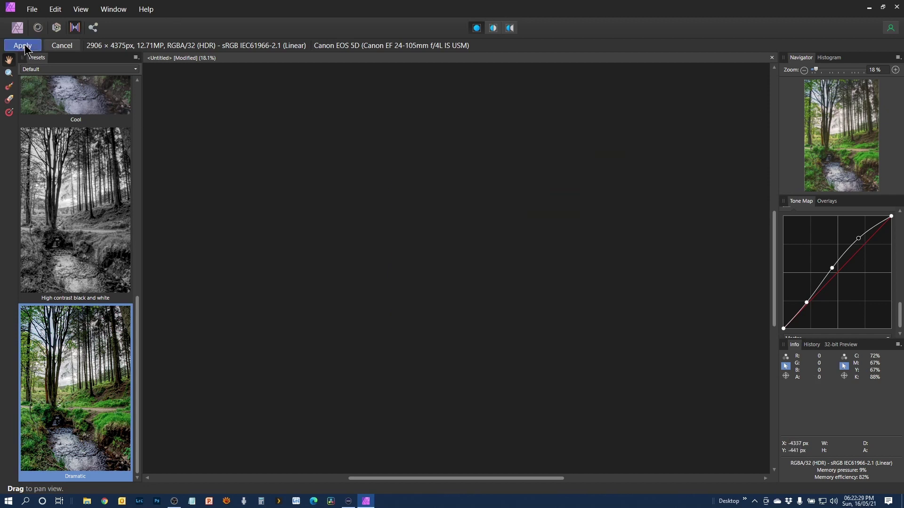